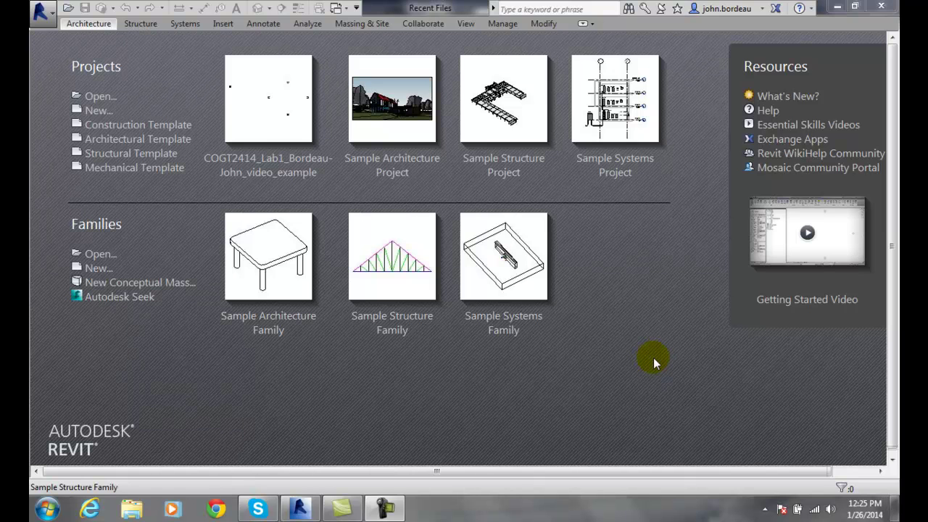
# Start opening a project and browse to the Videos folder inside DRFT2414_Arch_Drafting_with_Revit_Spring_2014
pyautogui.click(51, 15)
pyautogui.moveTo(88, 97)
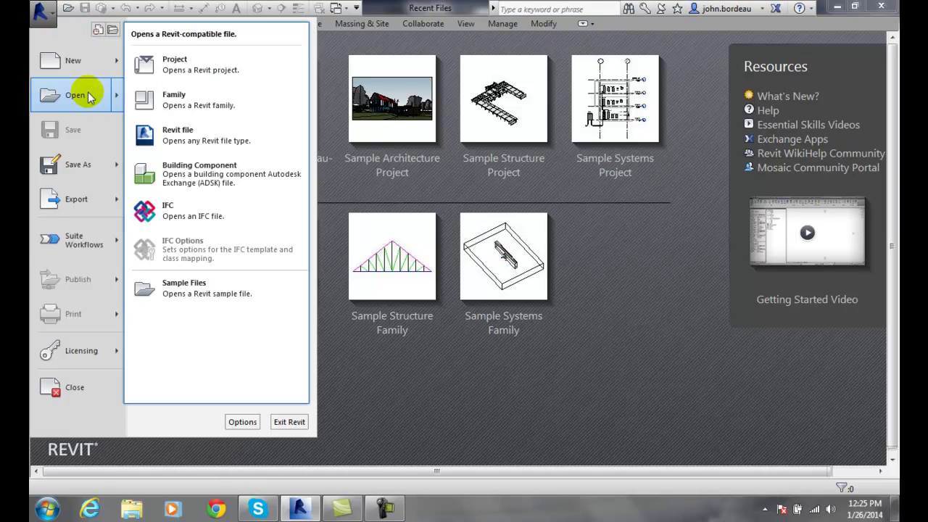
pyautogui.click(177, 64)
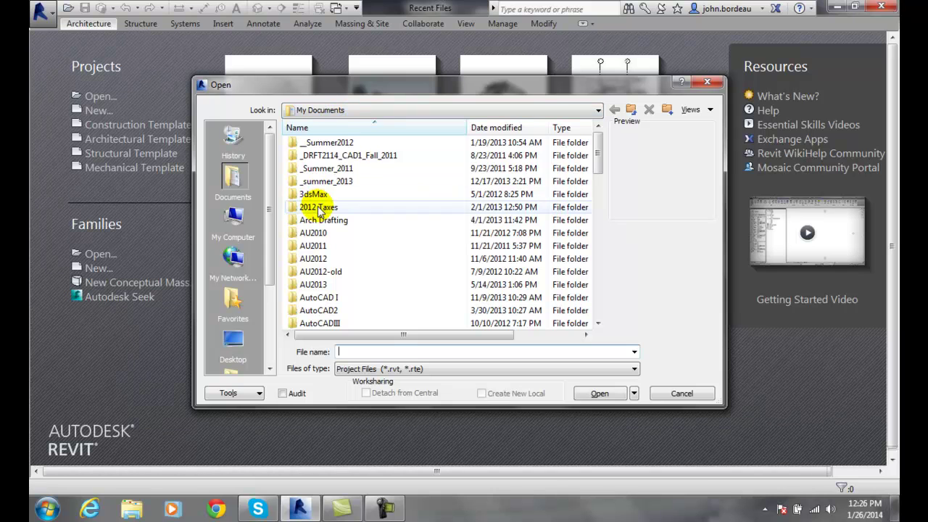
pyautogui.click(358, 352)
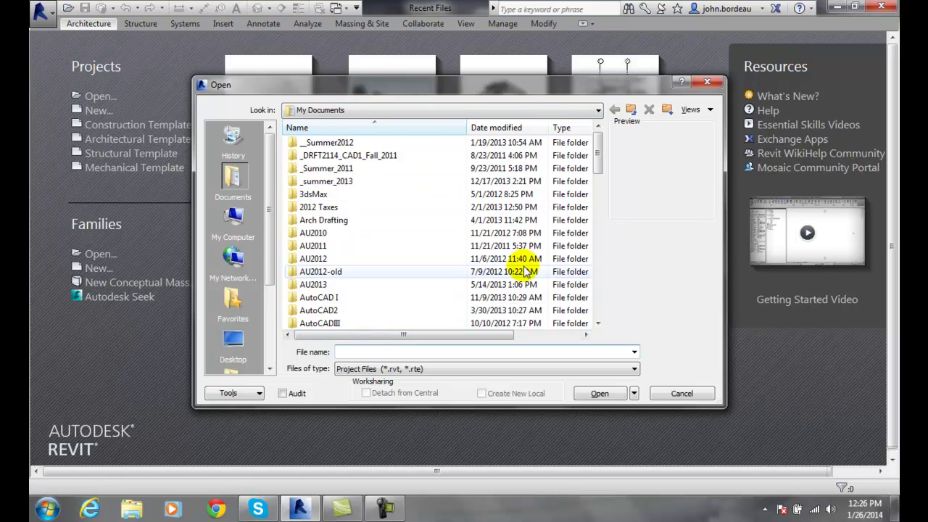
pyautogui.moveTo(596, 153); pyautogui.dragTo(599, 221)
pyautogui.doubleClick(330, 286)
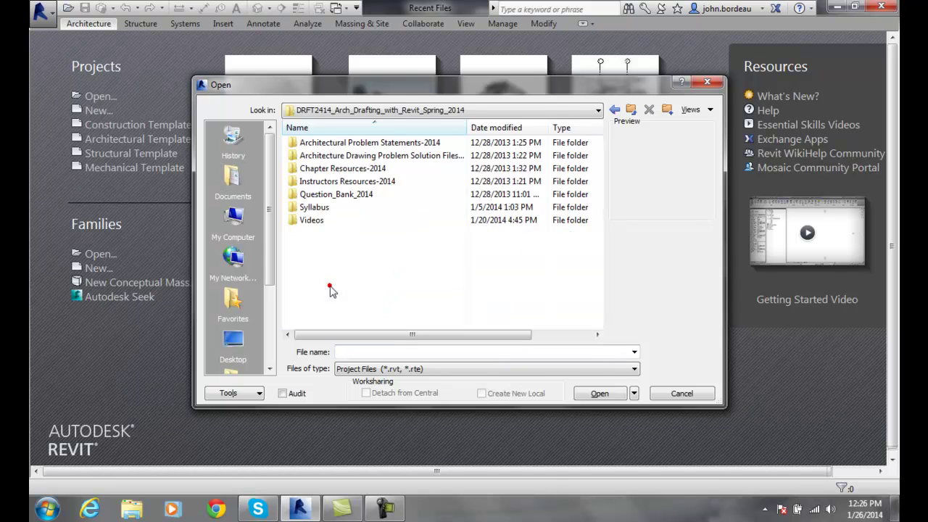
pyautogui.doubleClick(313, 220)
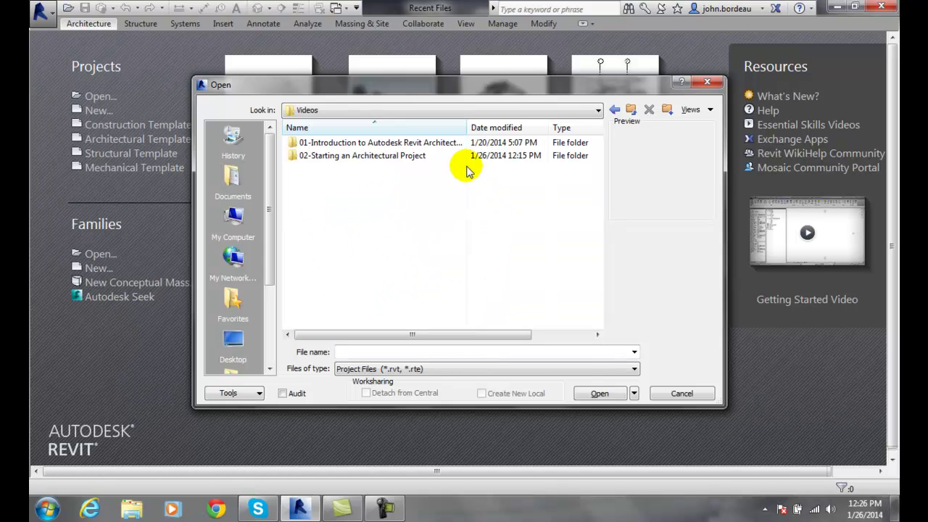
# Switch the folder listing to thumbnails and back to the details view
pyautogui.click(710, 111)
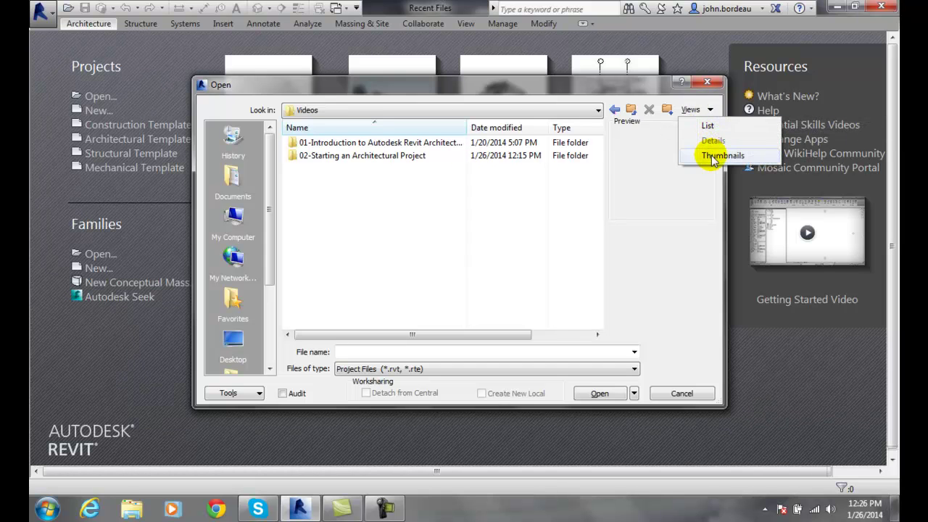
pyautogui.click(713, 157)
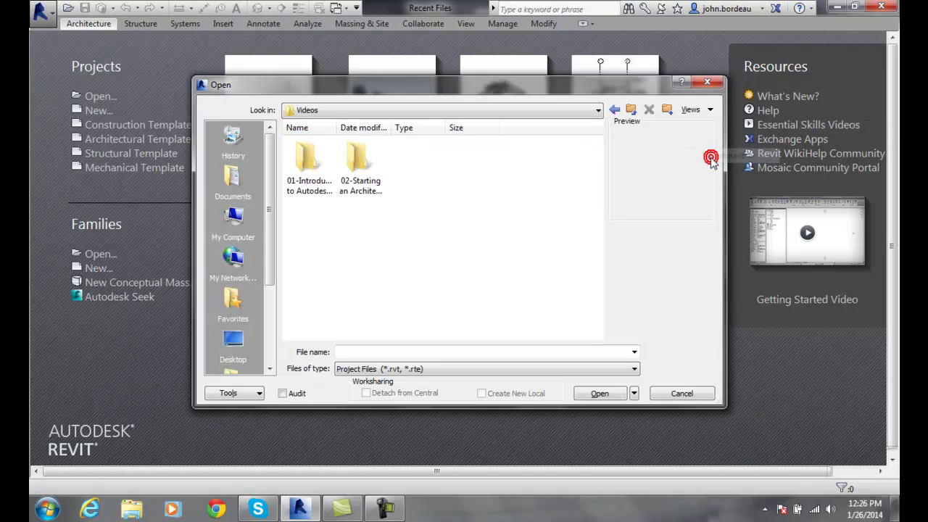
pyautogui.click(710, 111)
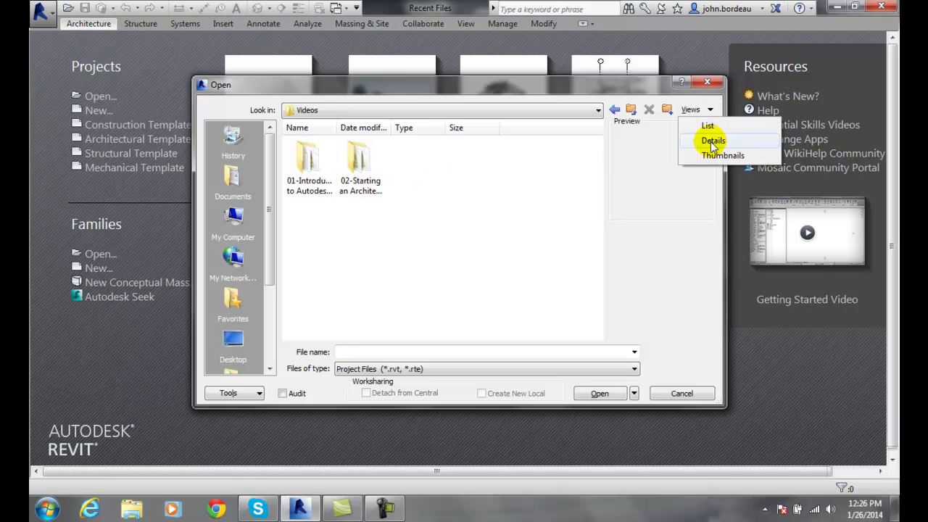
pyautogui.click(712, 142)
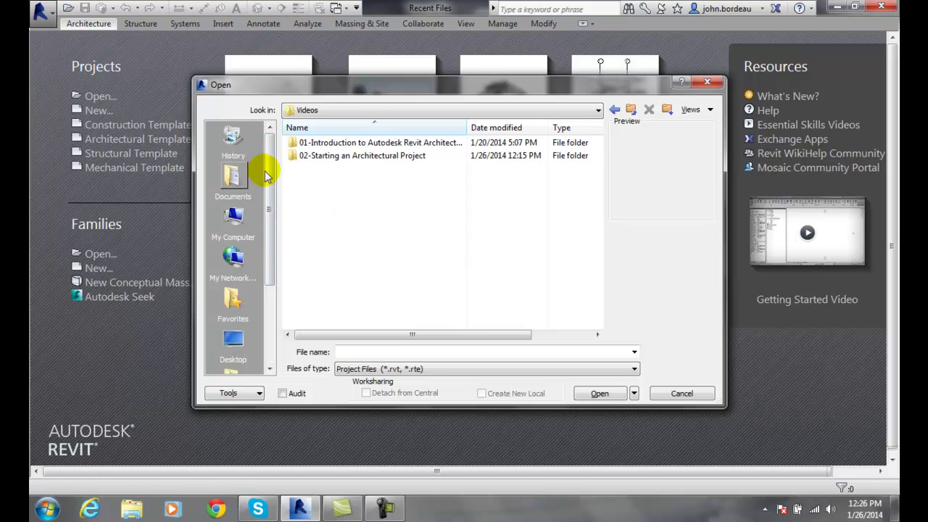
# Examine the shortcut locations for opening files: Documents, My Computer, Favorites, Desktop, the Imperial Library and the Imperial Detail Library
pyautogui.moveTo(268, 167)
pyautogui.mouseDown()
pyautogui.moveTo(277, 250)
pyautogui.moveTo(270, 174)
pyautogui.mouseUp()
pyautogui.click(233, 178)
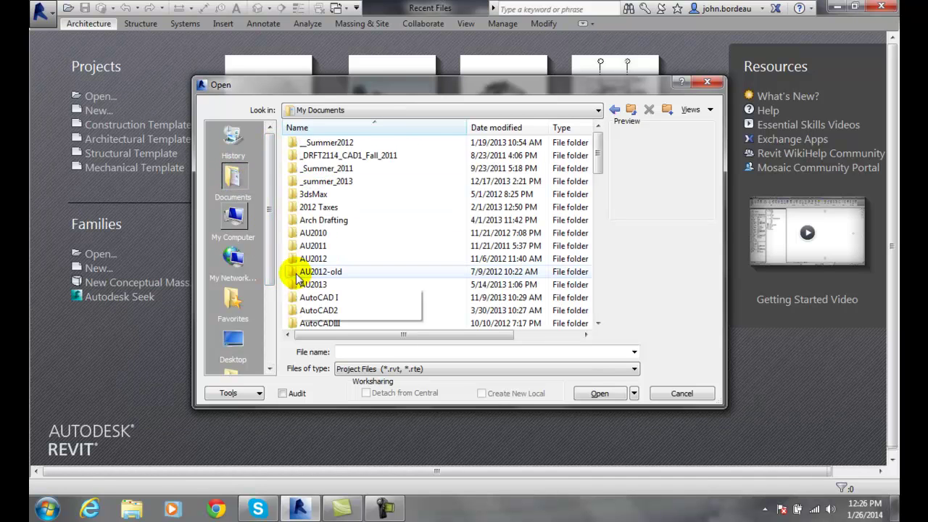
pyautogui.click(233, 217)
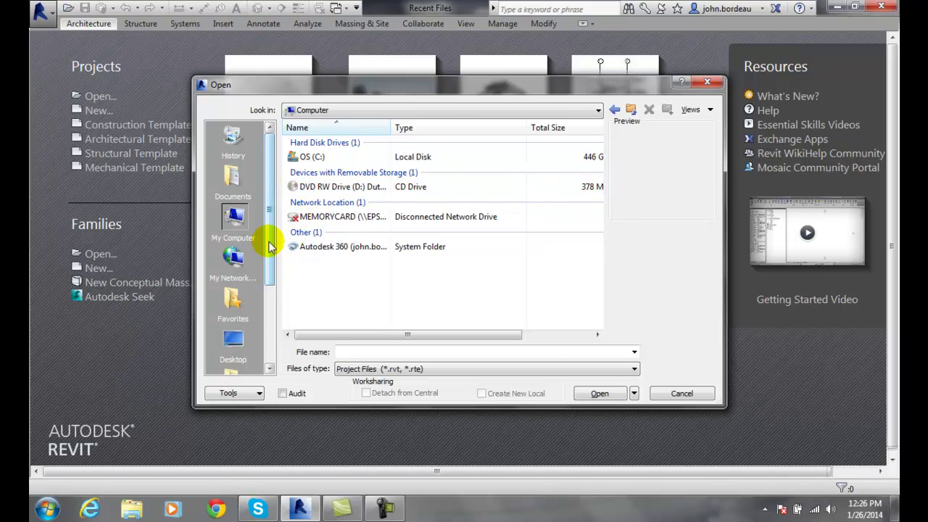
pyautogui.moveTo(268, 247); pyautogui.dragTo(269, 290)
pyautogui.click(237, 230)
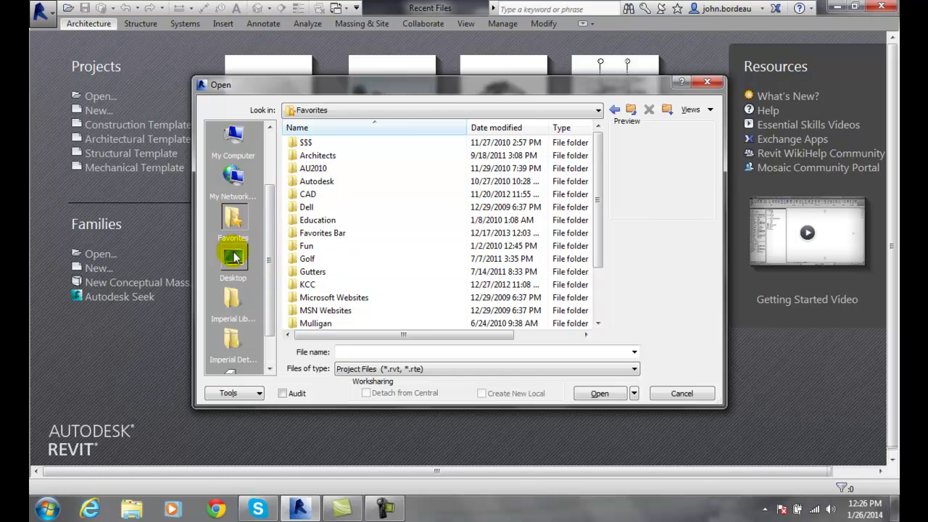
pyautogui.click(234, 258)
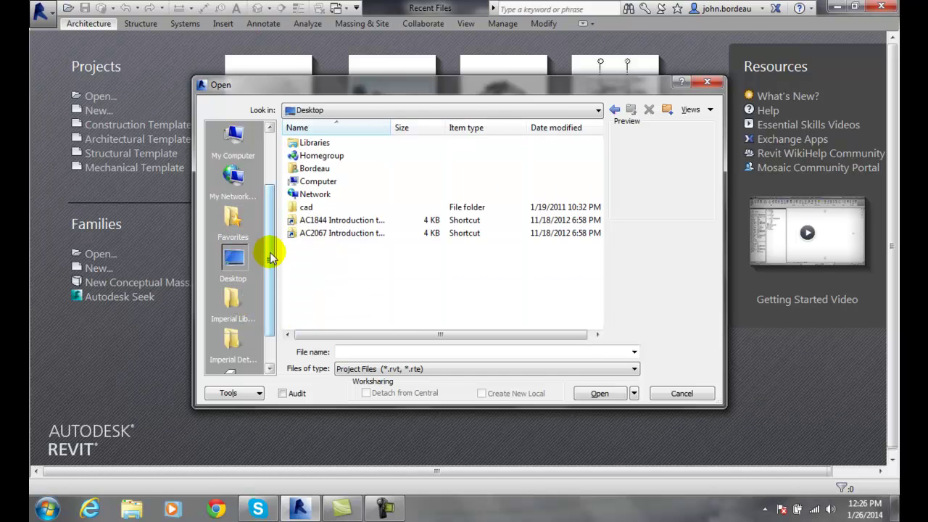
pyautogui.scroll(-1, 261, 289)
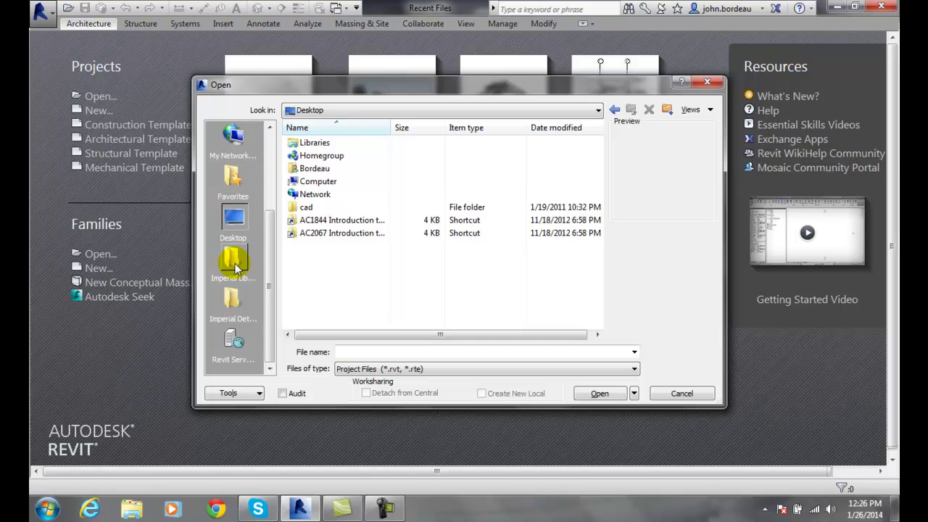
pyautogui.click(235, 263)
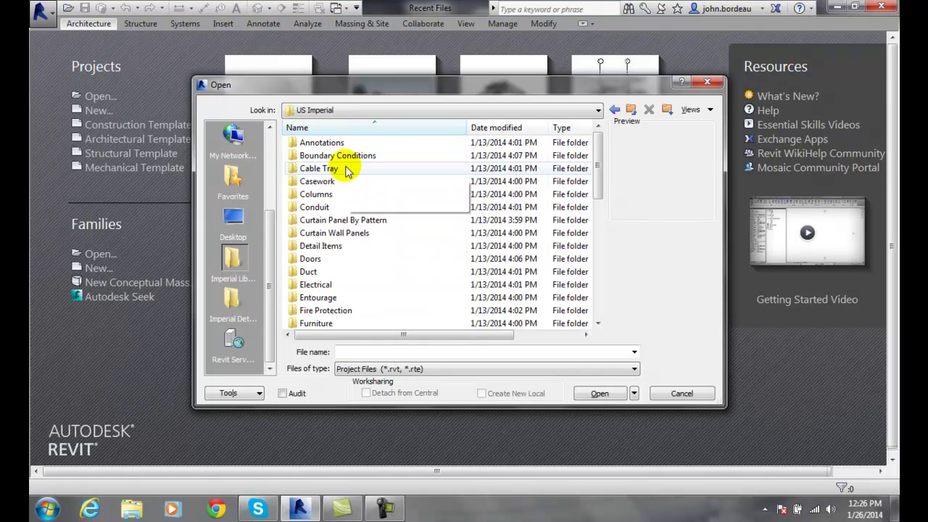
pyautogui.click(241, 310)
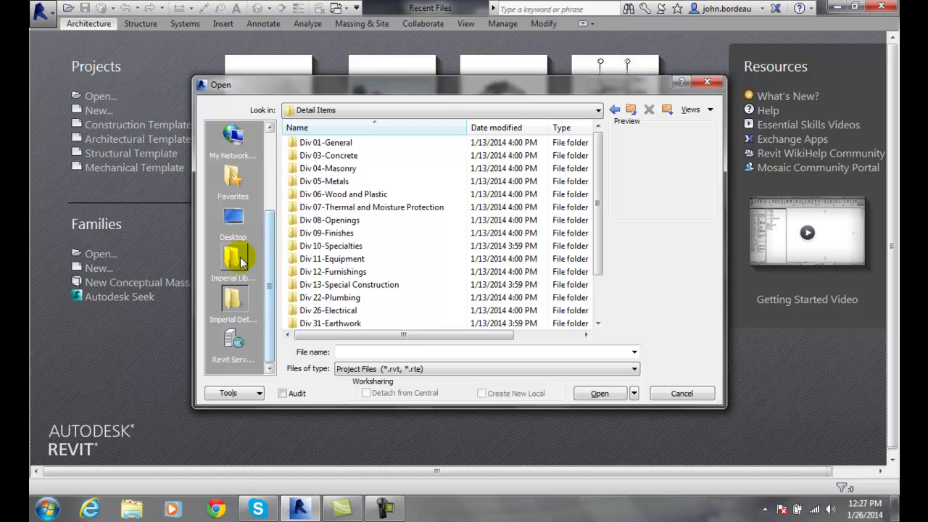
pyautogui.scroll(3, 273, 246)
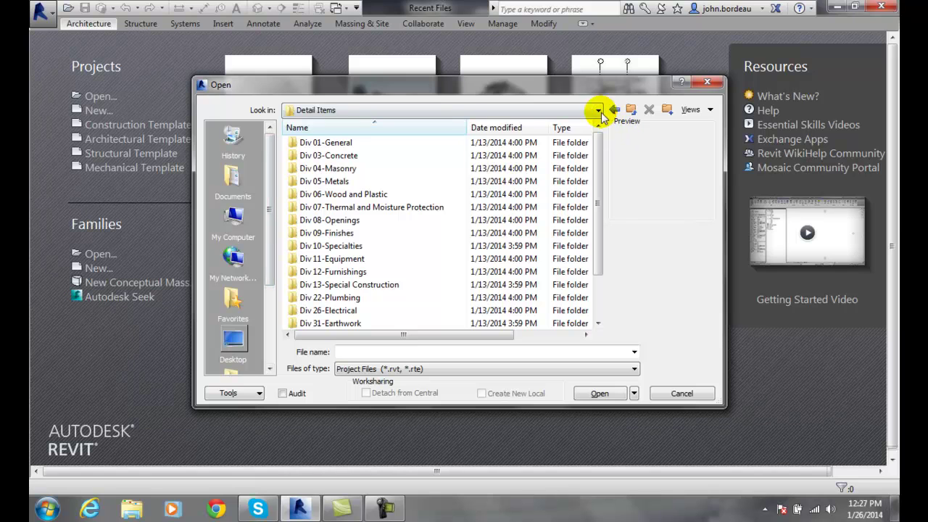
# Browse from the user's profile folder through My Documents and DRFT2414_Arch_Drafting_with_Revit_Spring_2014 to Videos, opening 02-Starting an Architectural Project
pyautogui.click(598, 110)
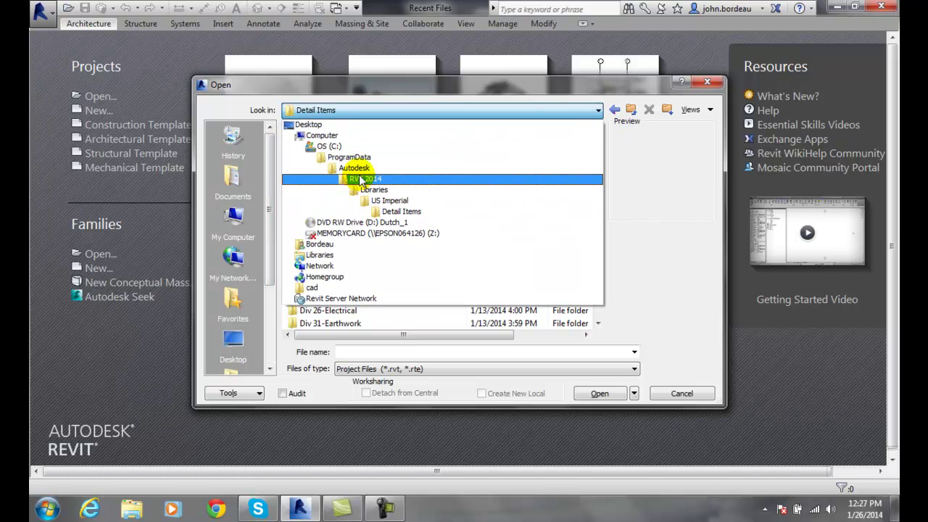
pyautogui.click(330, 245)
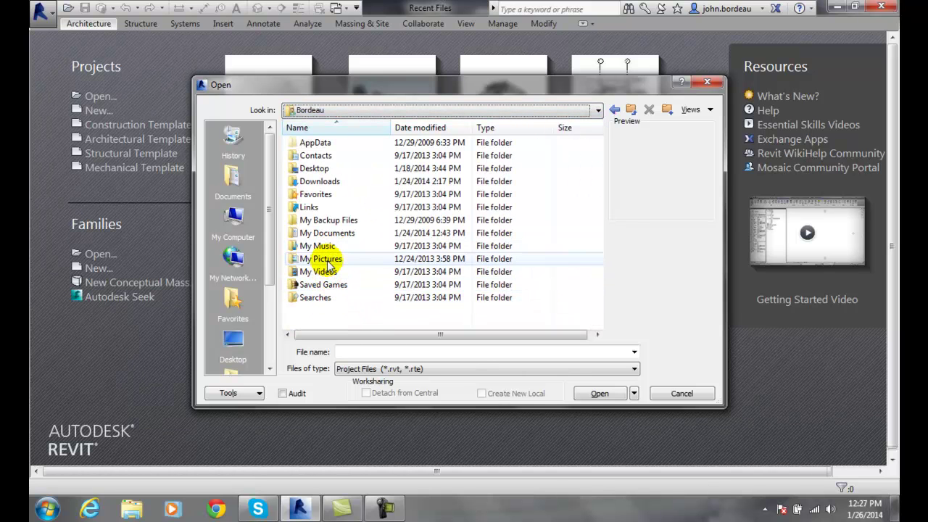
pyautogui.doubleClick(330, 233)
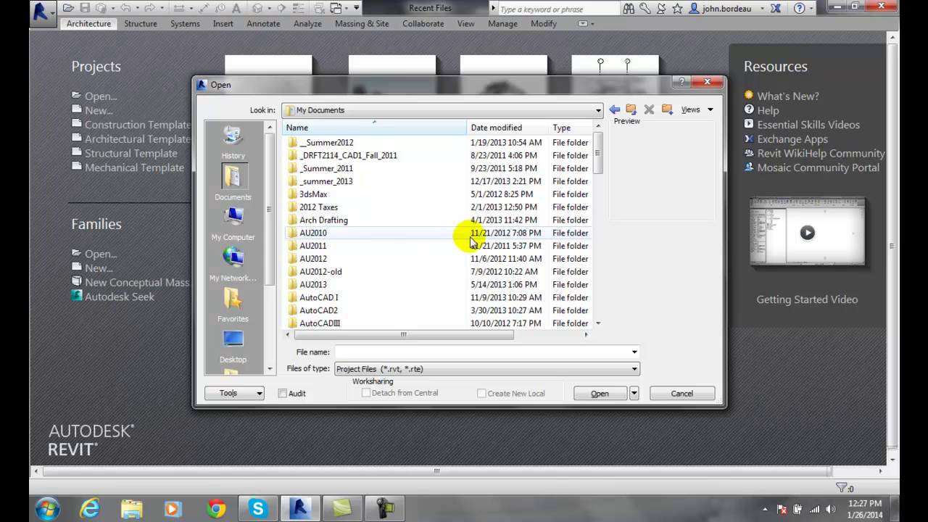
pyautogui.moveTo(601, 150); pyautogui.dragTo(598, 206)
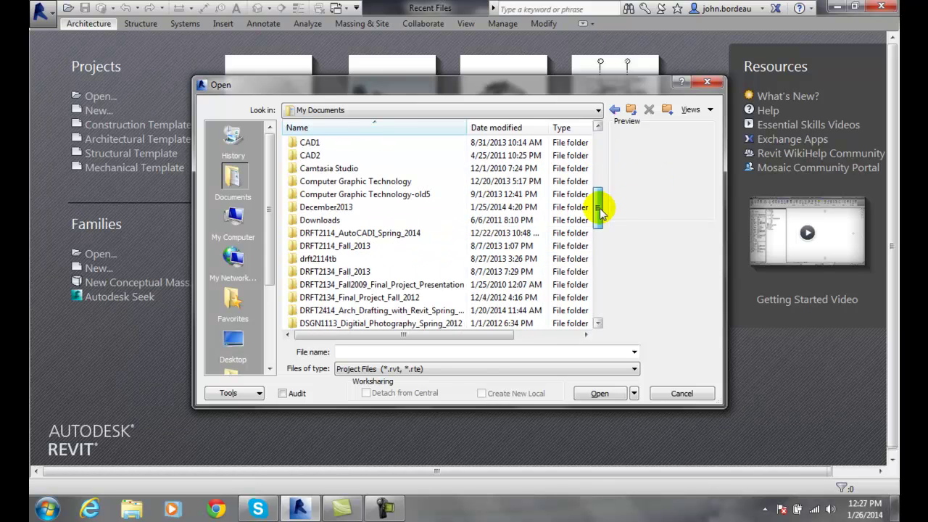
pyautogui.doubleClick(348, 310)
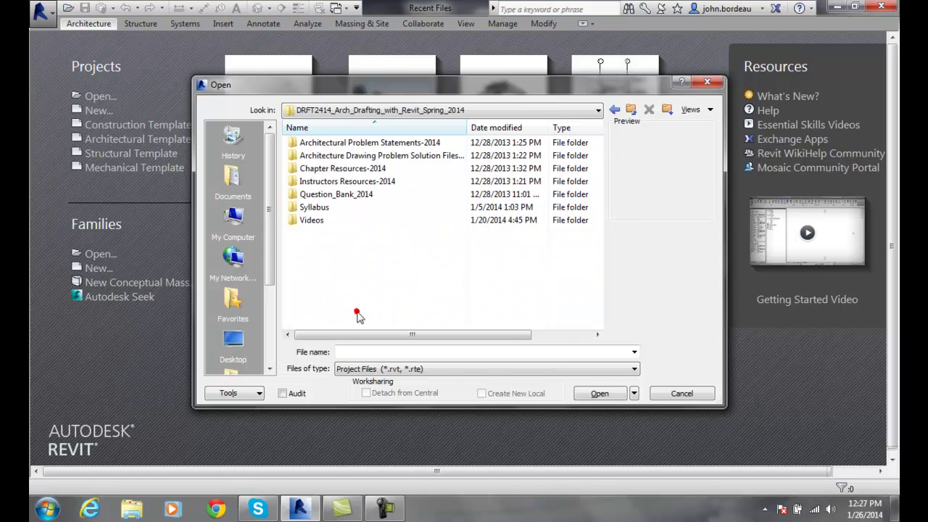
pyautogui.doubleClick(311, 219)
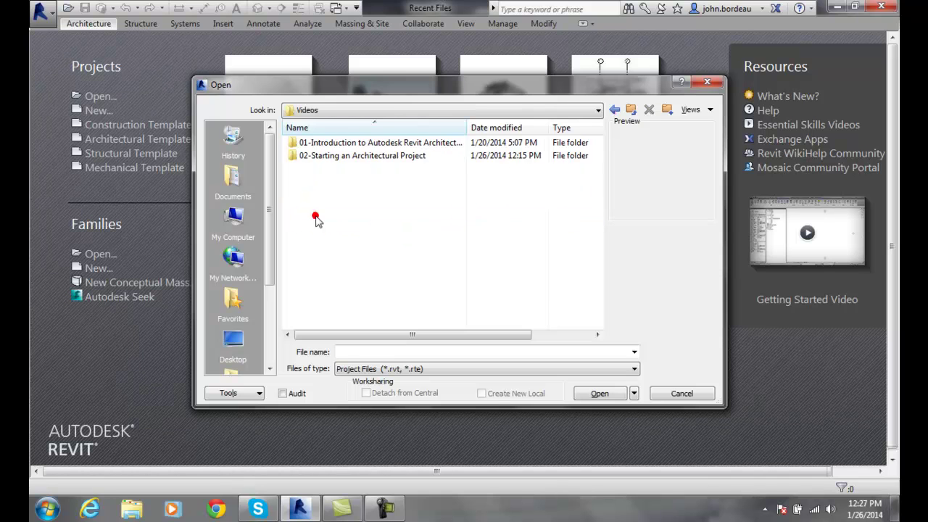
pyautogui.doubleClick(355, 156)
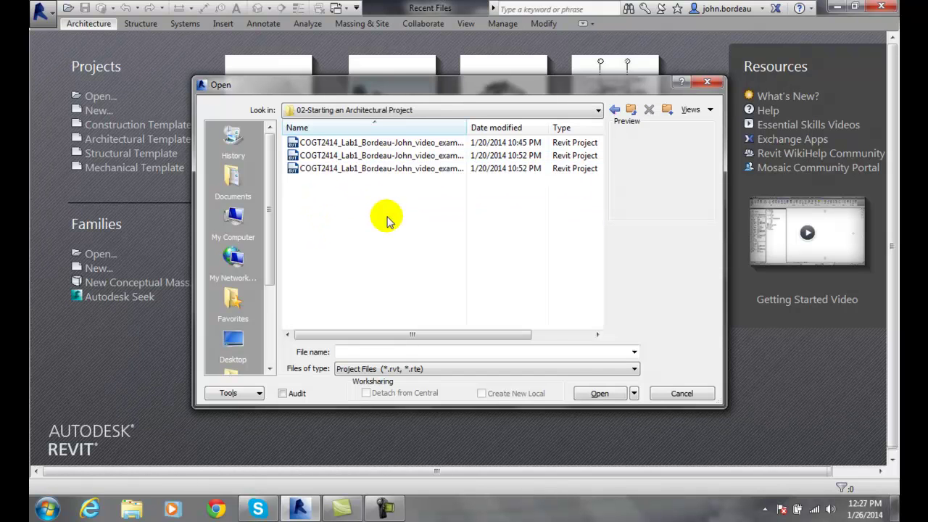
# Go back up to Videos, select 02-Starting an Architectural Project, review the options for adding folders to Places or Favorites, and cancel opening a file
pyautogui.moveTo(272, 265); pyautogui.dragTo(263, 321)
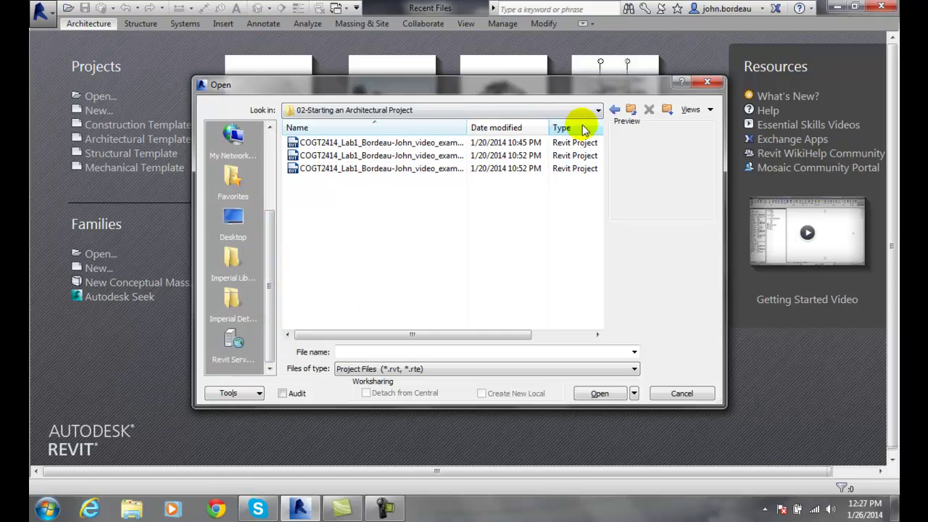
pyautogui.click(632, 110)
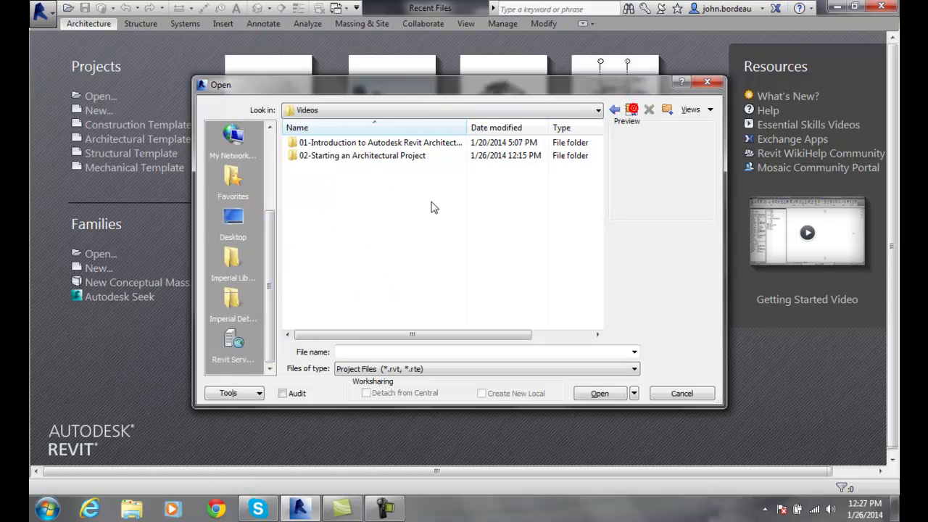
pyautogui.click(307, 155)
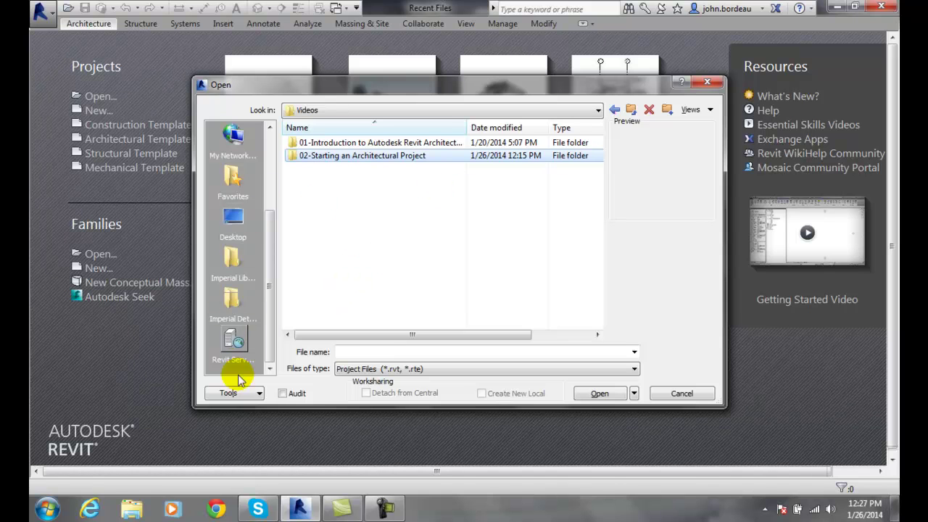
pyautogui.click(259, 394)
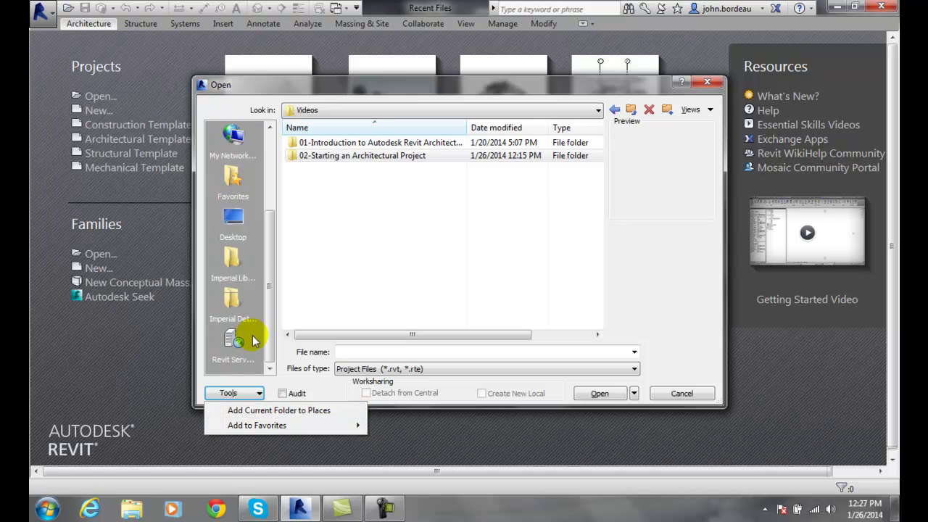
pyautogui.moveTo(267, 430)
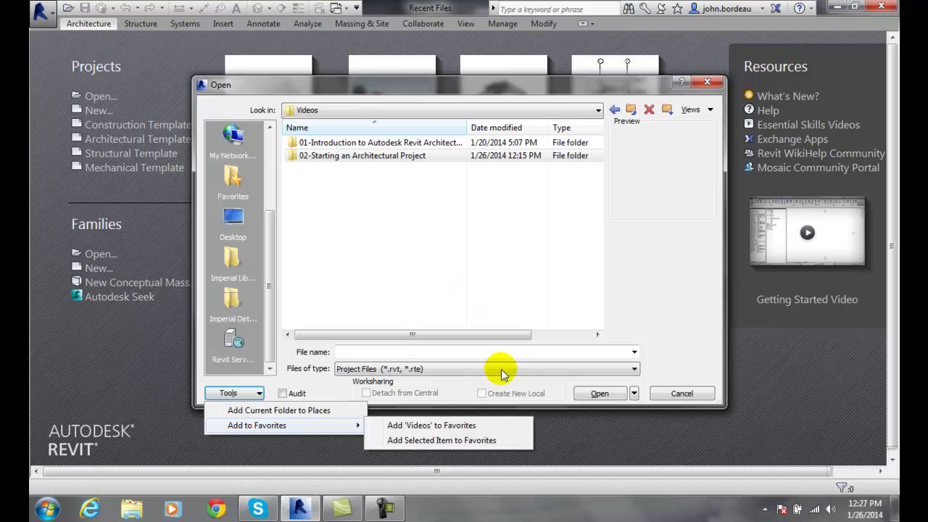
pyautogui.click(688, 394)
pyautogui.click(685, 394)
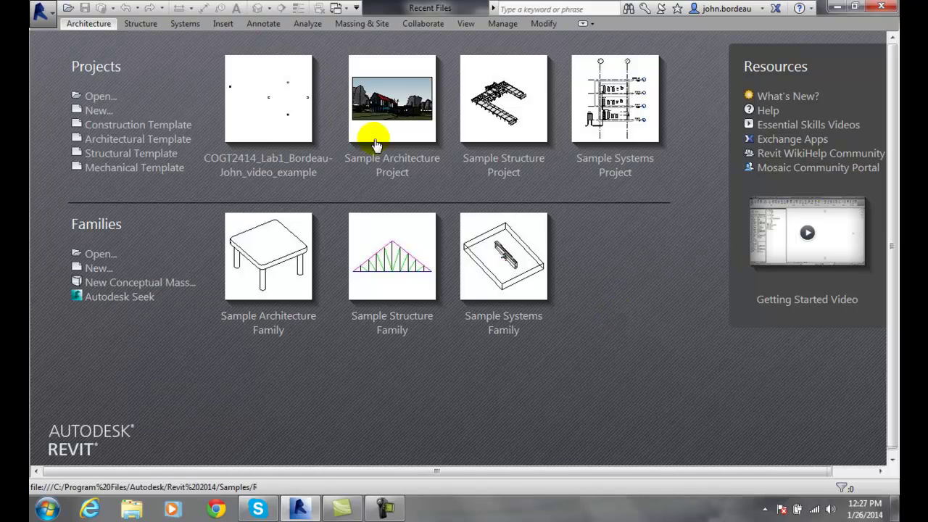
# Review the File Locations options and the library Places list, closing the list without changes
pyautogui.click(44, 13)
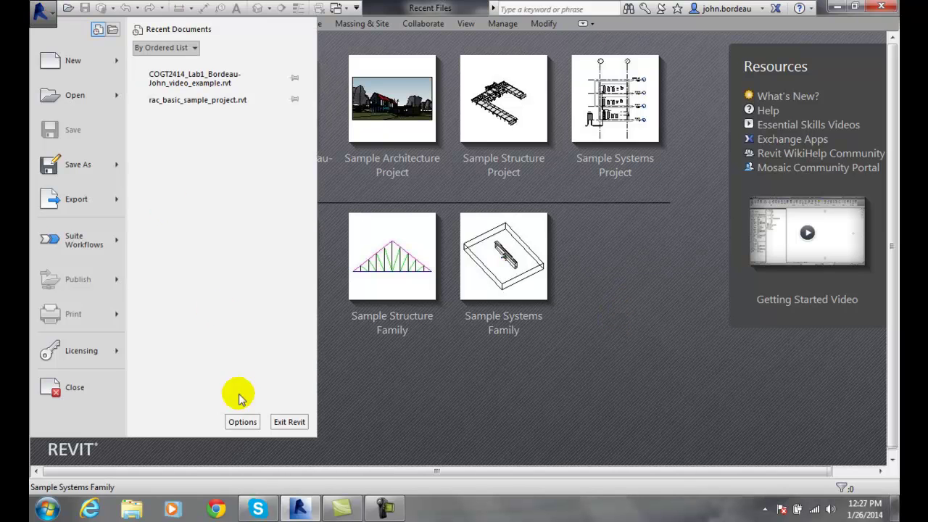
pyautogui.click(245, 423)
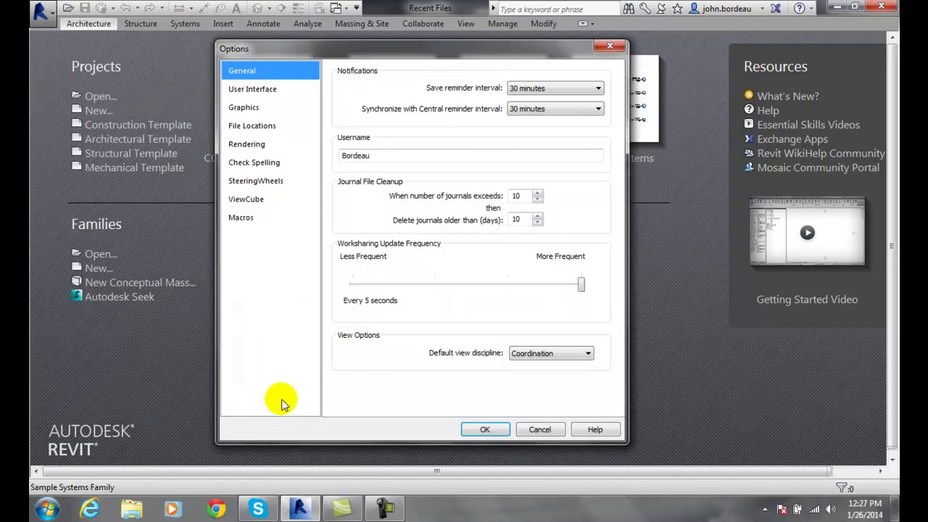
pyautogui.click(254, 128)
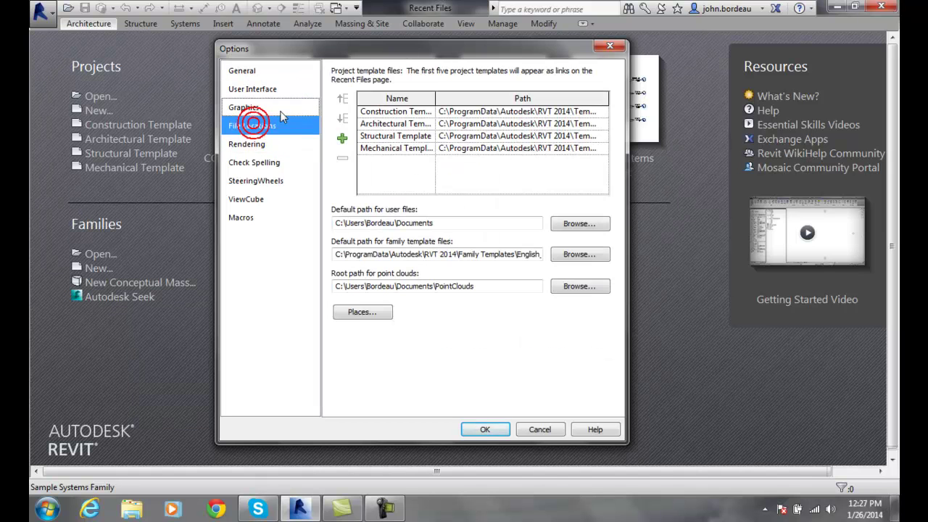
pyautogui.click(378, 312)
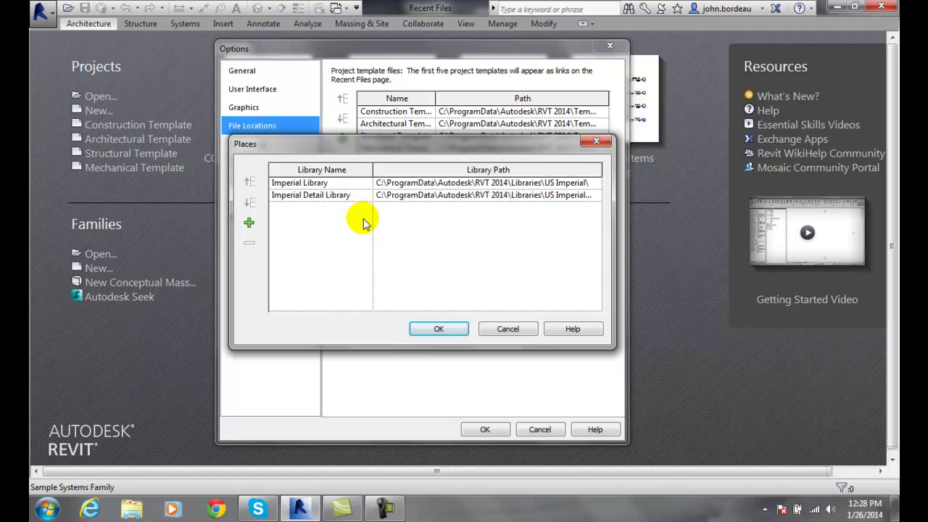
pyautogui.click(507, 329)
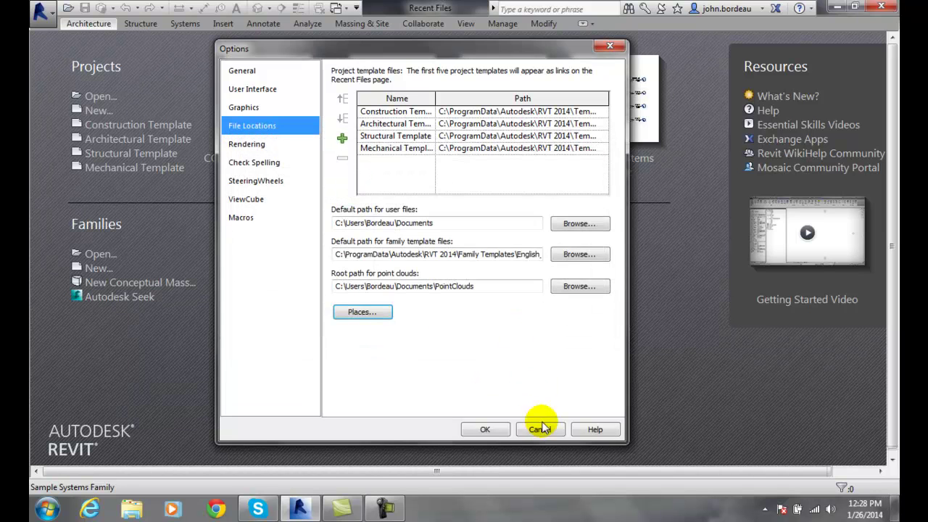
# Close the options without changes, then browse for a project through DRFT2414_Arch_Drafting_with_Revit_Spring_2014 and Videos to the 02-Starting an Architectural Project folder
pyautogui.click(544, 429)
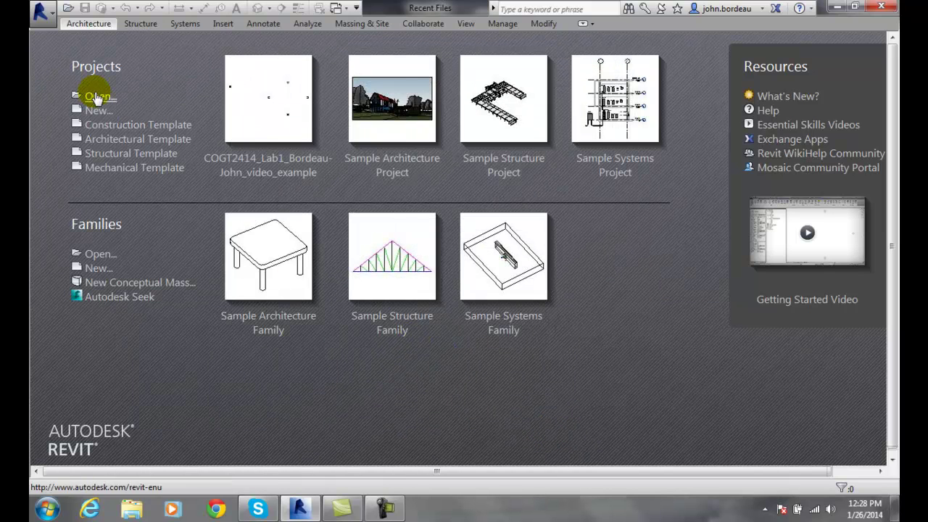
pyautogui.click(52, 19)
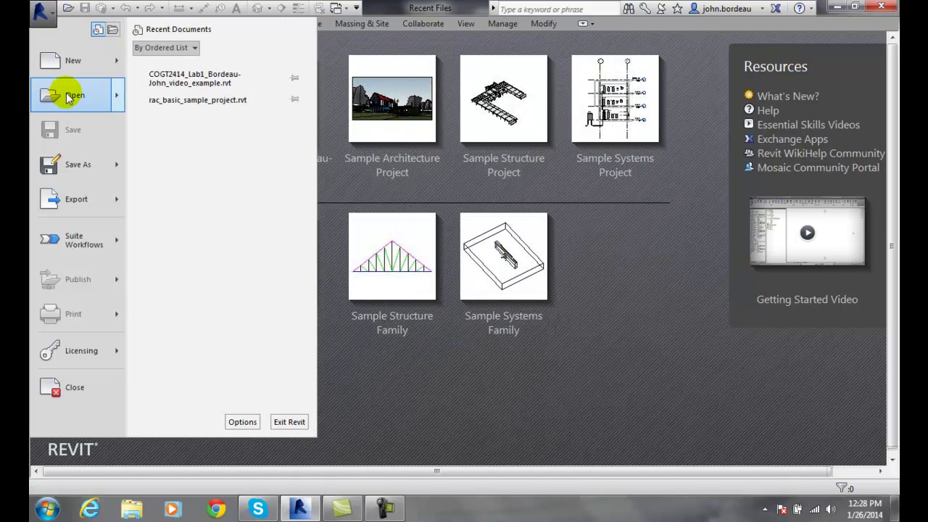
pyautogui.moveTo(72, 95)
pyautogui.click(200, 70)
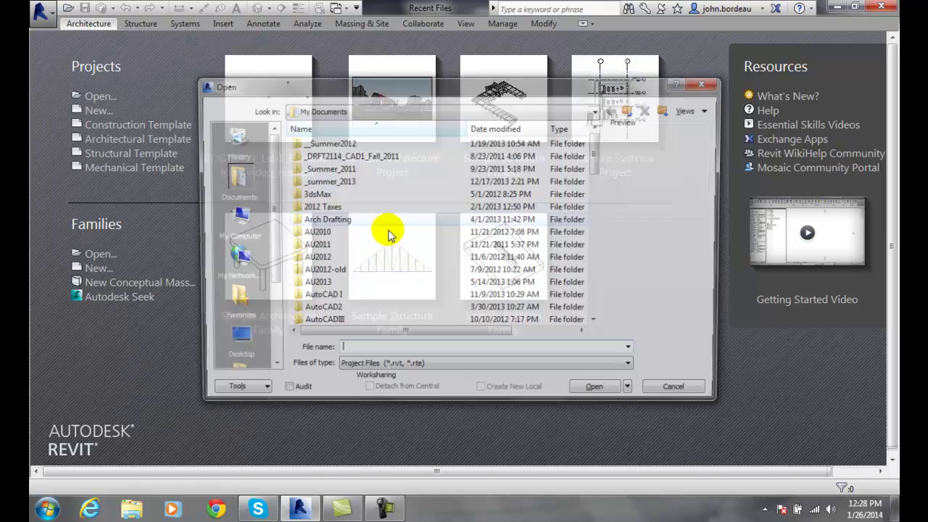
pyautogui.moveTo(594, 155); pyautogui.dragTo(587, 265)
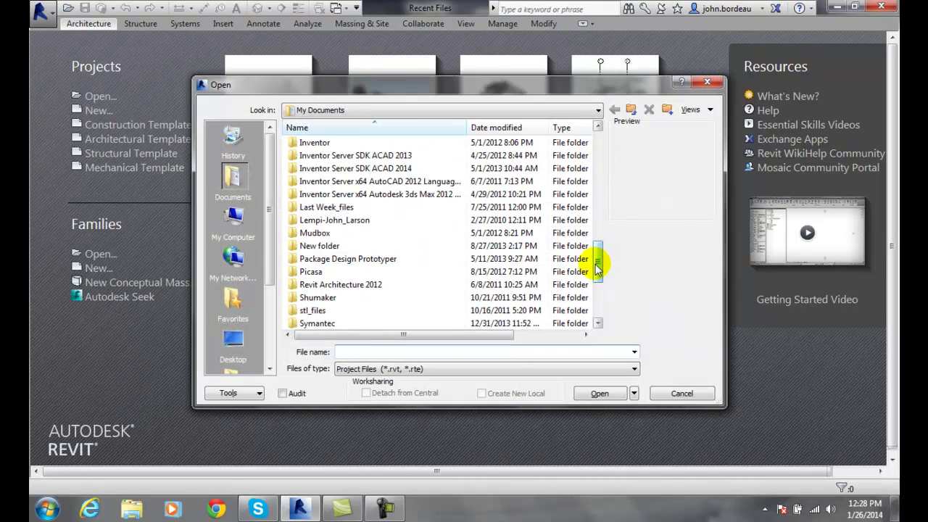
pyautogui.scroll(3, 596, 261)
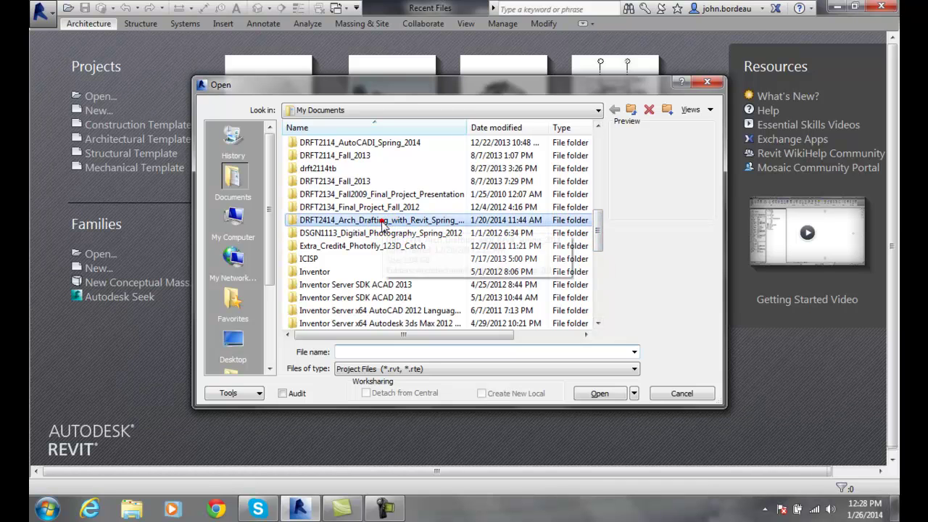
pyautogui.doubleClick(385, 222)
pyautogui.doubleClick(311, 222)
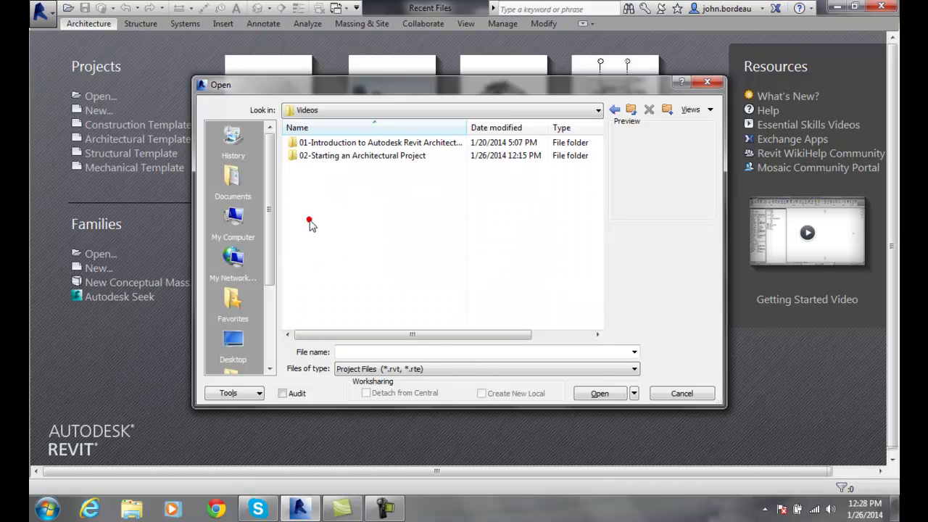
pyautogui.doubleClick(331, 155)
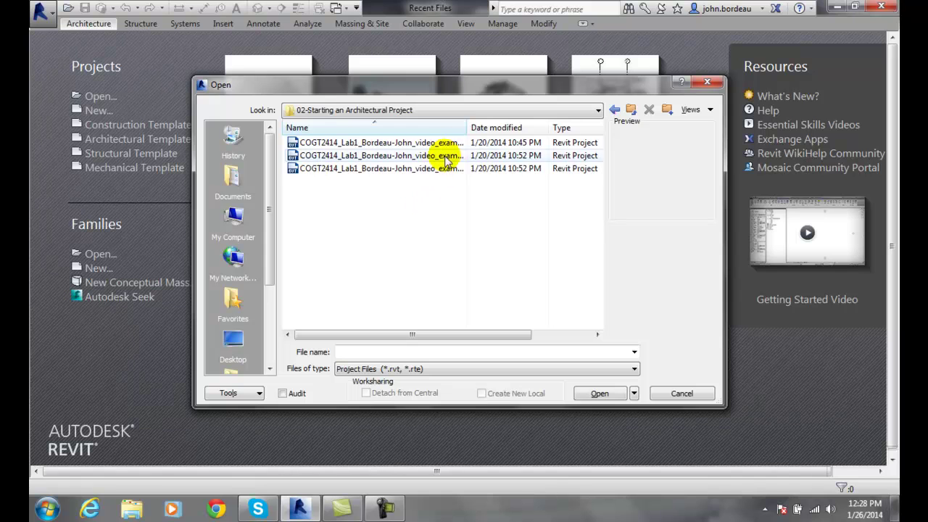
# Widen the Name column to show full file names and open the COGT2414 Lab1 video example project without a numbered suffix
pyautogui.moveTo(467, 127); pyautogui.dragTo(531, 137)
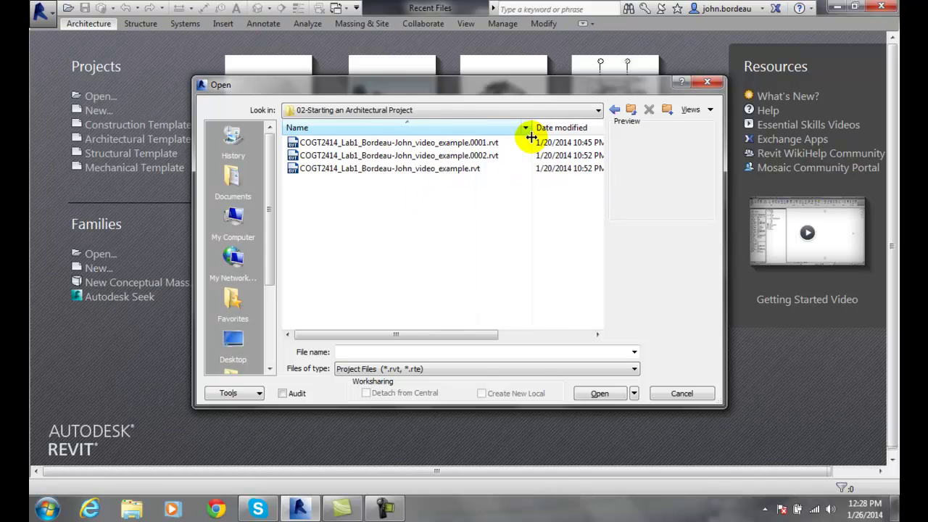
pyautogui.click(420, 171)
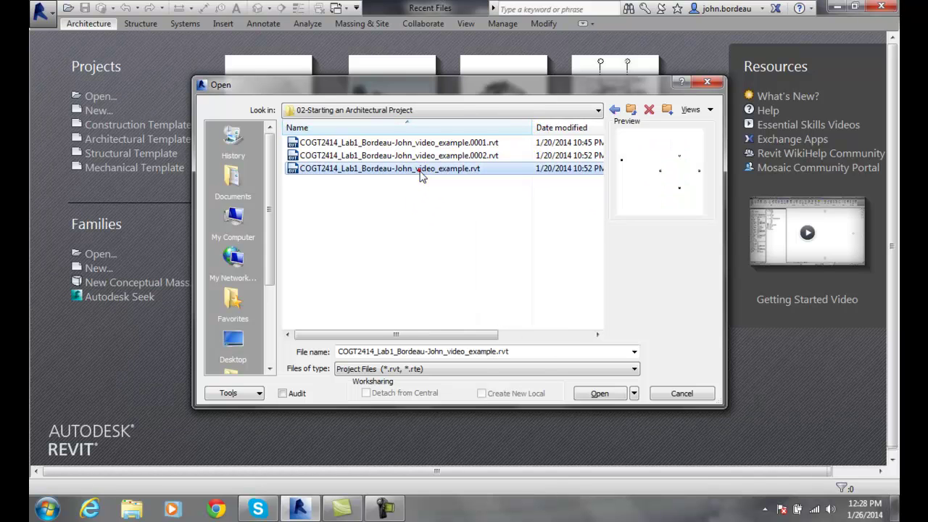
pyautogui.click(600, 394)
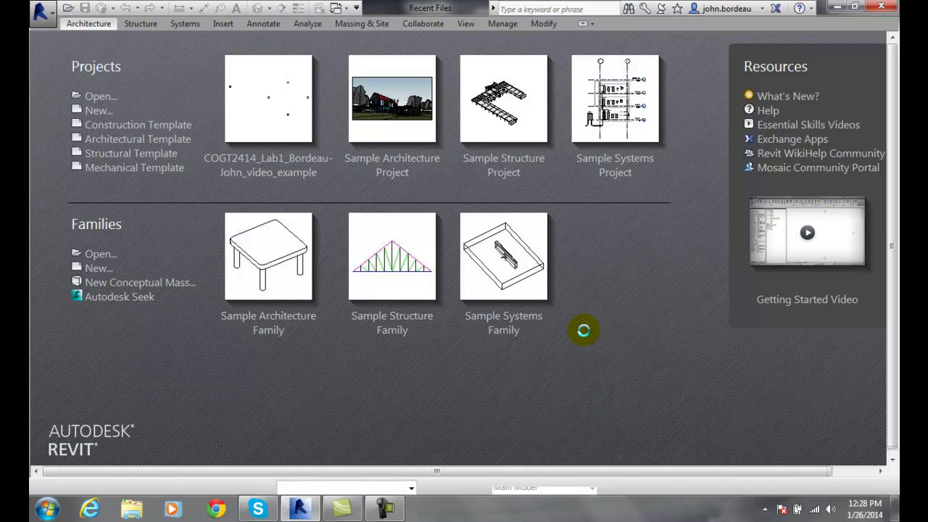